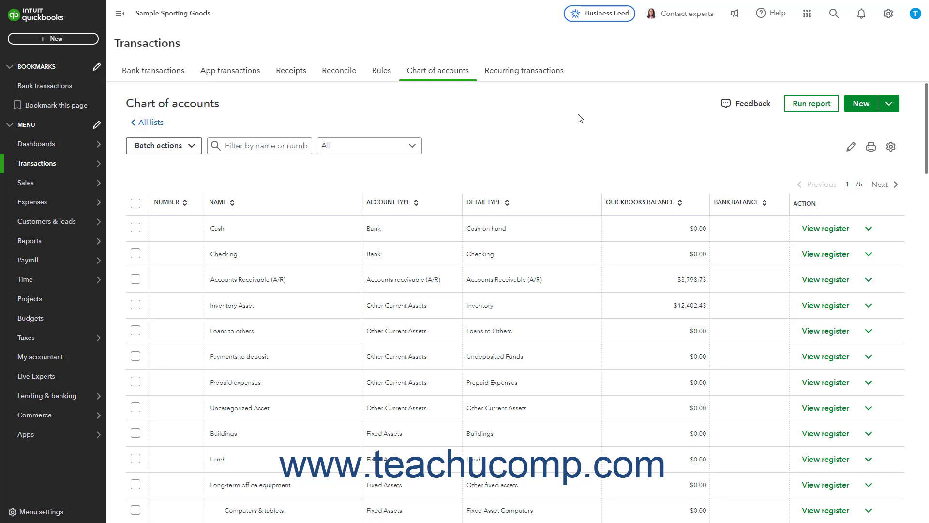
Go to the products and services list and view the item types offered for a new item.
{"action": "left_click", "coordinate": [881, 23]}
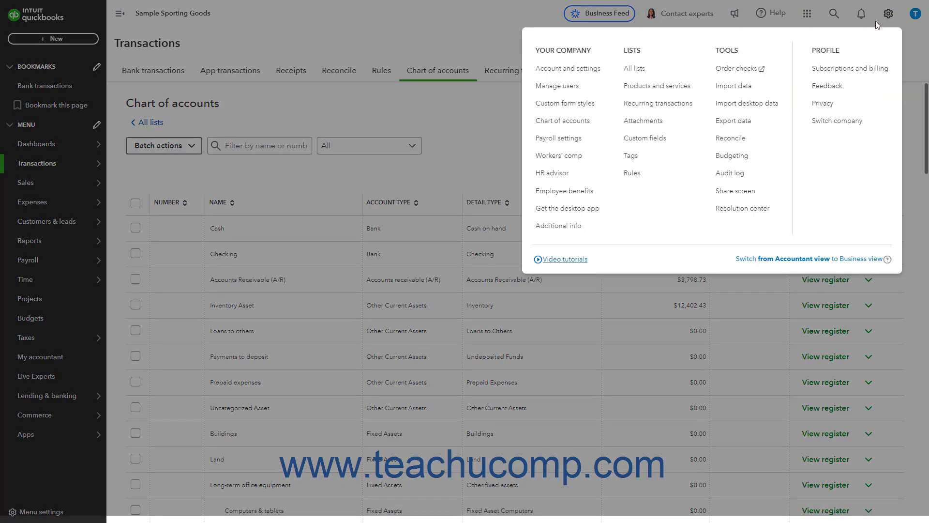
{"action": "left_click", "coordinate": [691, 90]}
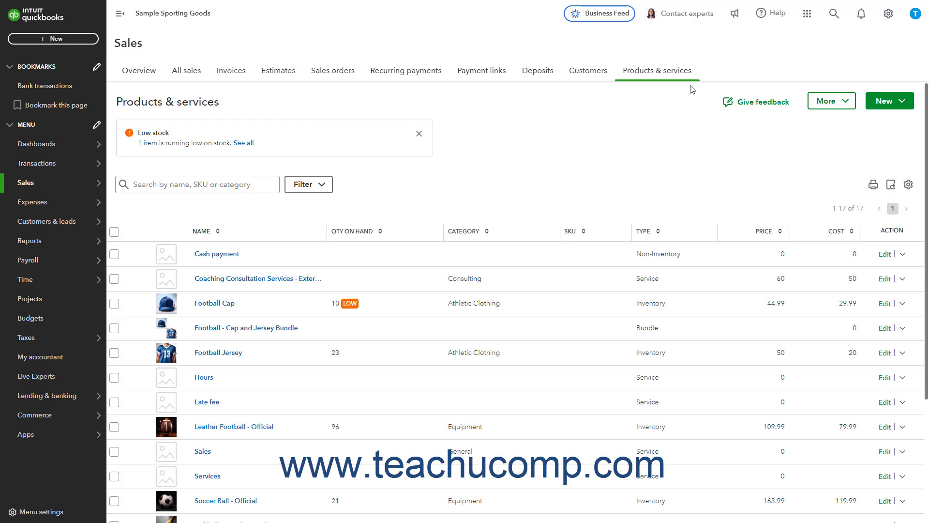
{"action": "left_click", "coordinate": [879, 105]}
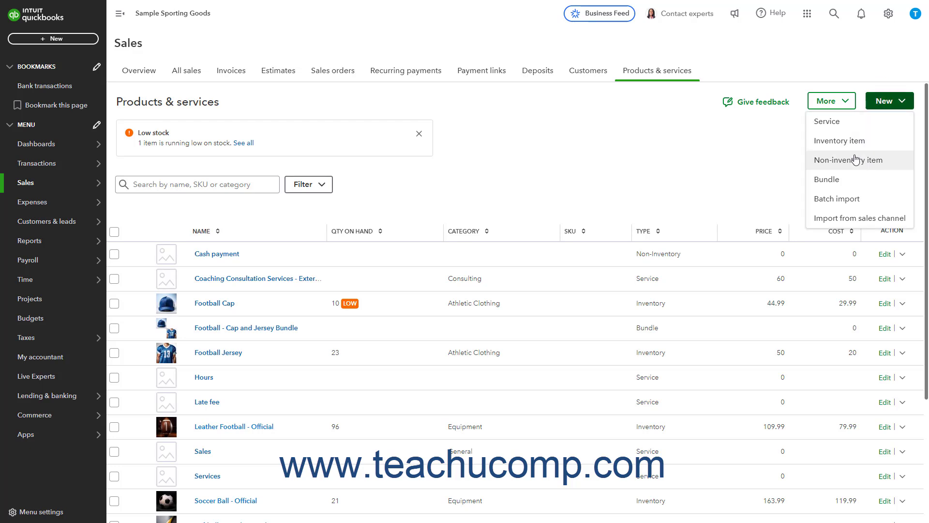
{"action": "left_click", "coordinate": [735, 159]}
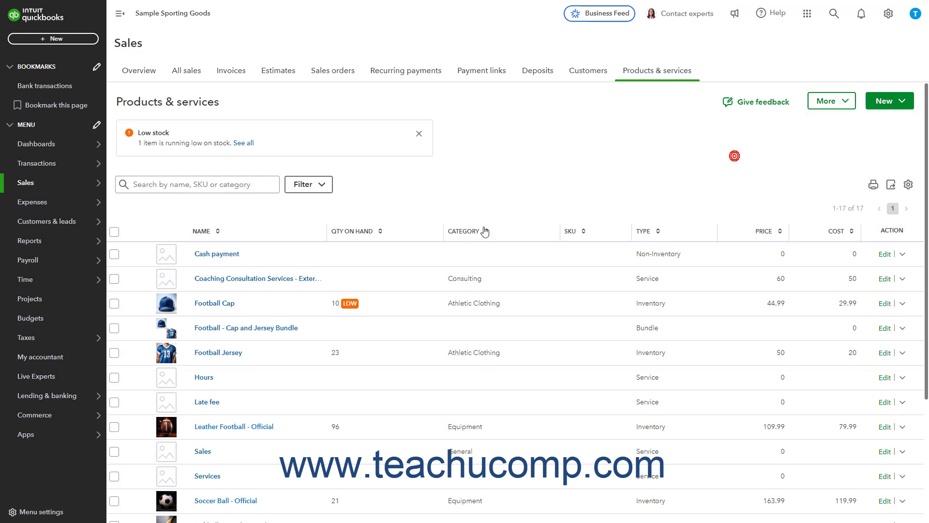
Open the Cash payment item, review its name, description, income account and sales tax category options, and save it.
{"action": "left_click", "coordinate": [885, 254]}
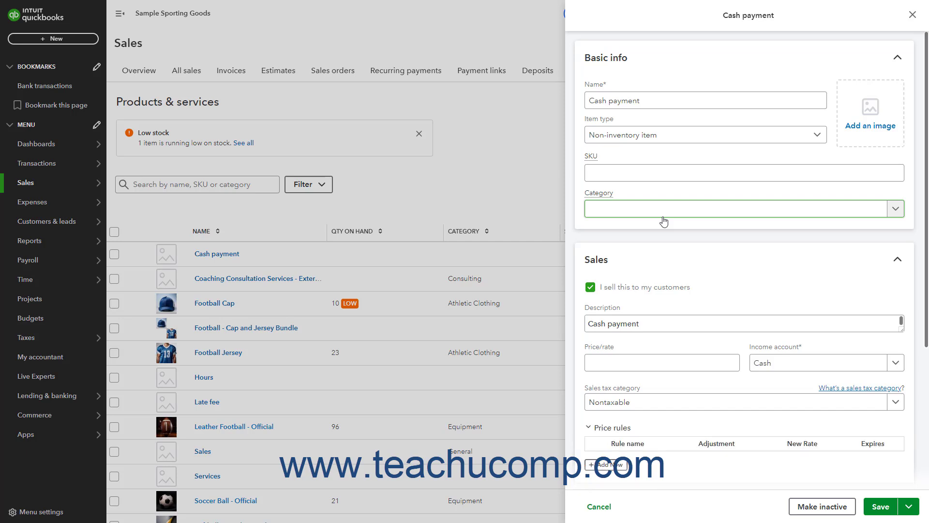
{"action": "left_click", "coordinate": [671, 101]}
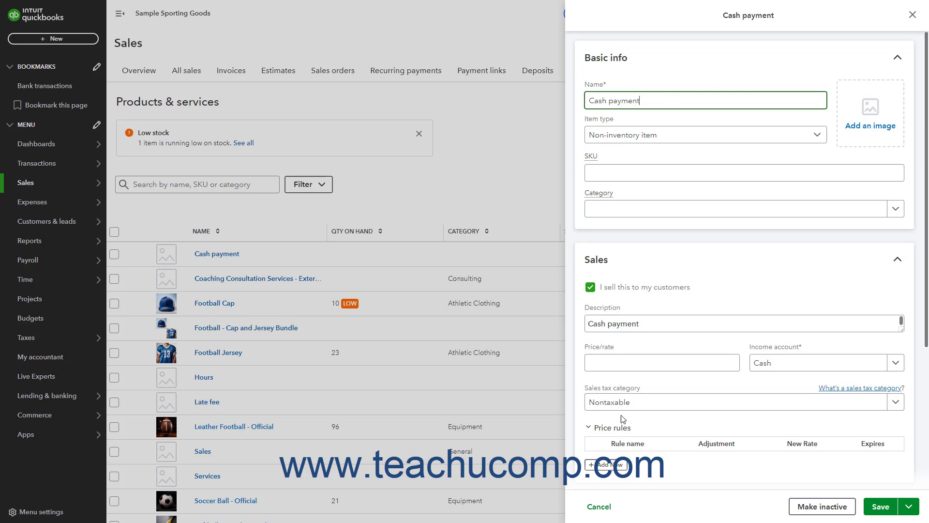
{"action": "left_click", "coordinate": [660, 324]}
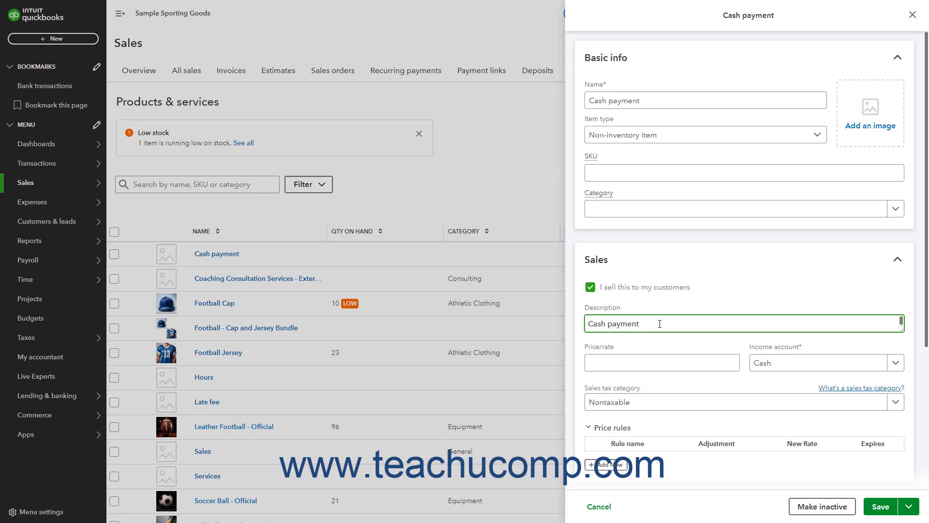
{"action": "left_click", "coordinate": [894, 363]}
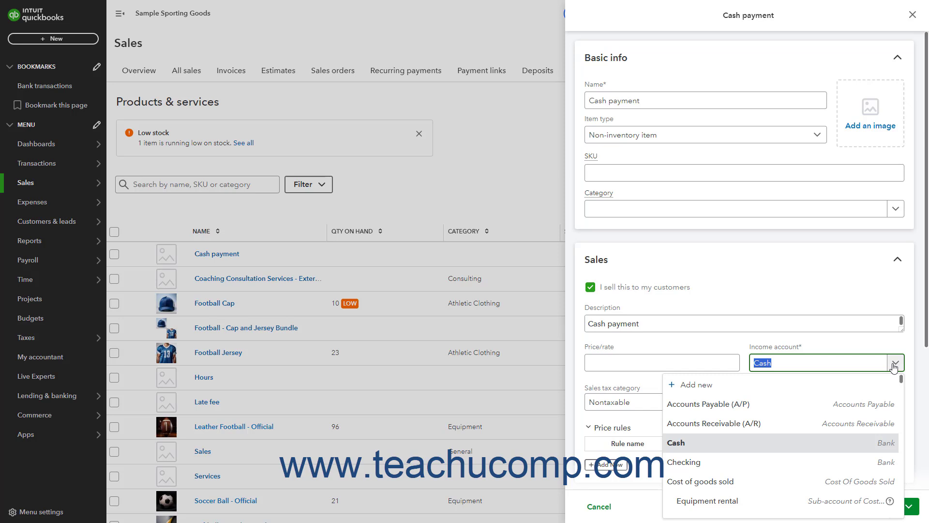
{"action": "left_click", "coordinate": [895, 363]}
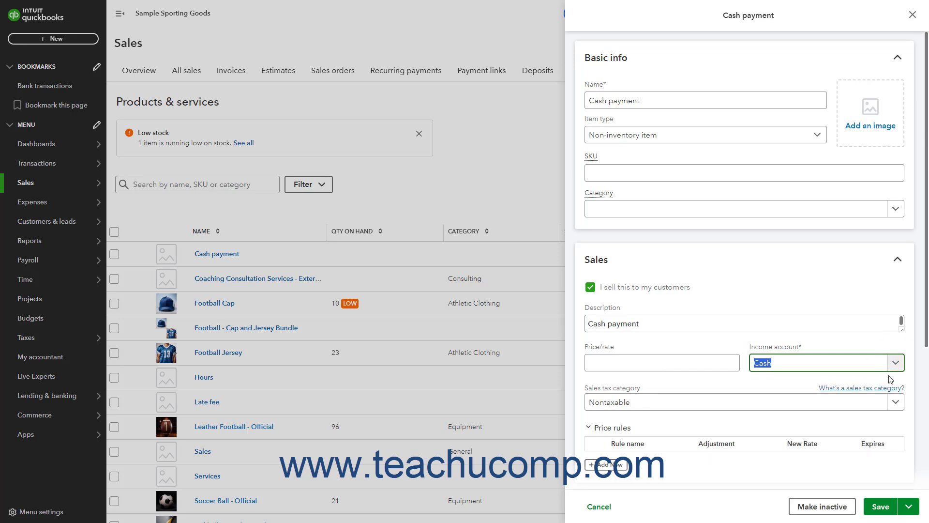
{"action": "left_click", "coordinate": [893, 406]}
{"action": "left_click", "coordinate": [893, 405]}
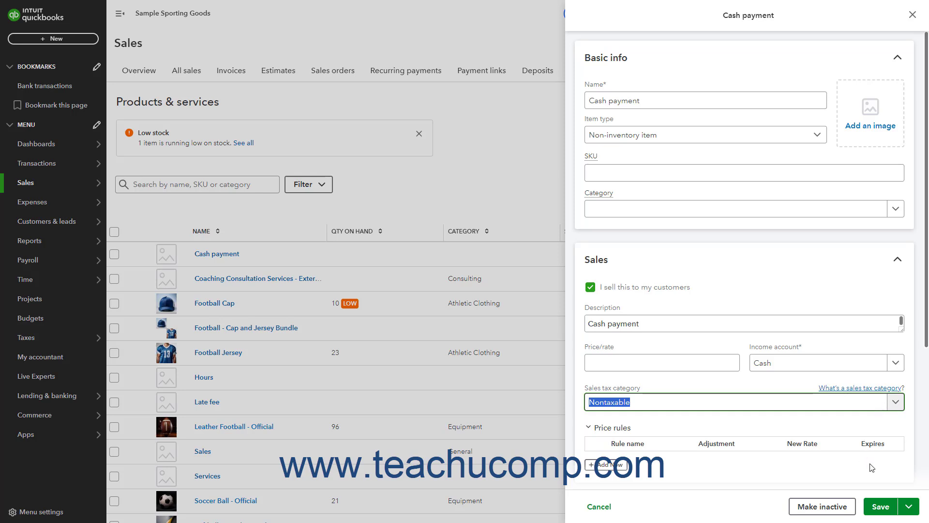
{"action": "left_click", "coordinate": [879, 507]}
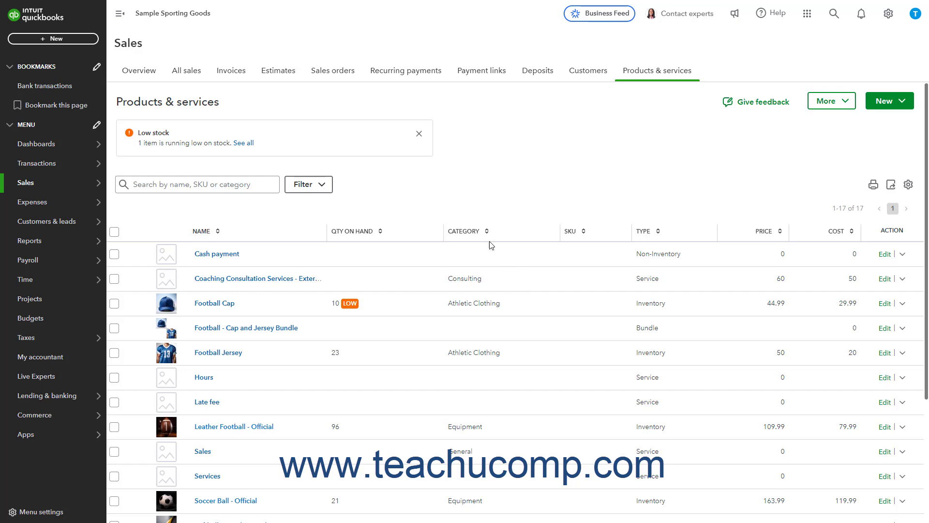
Start a new sales receipt for the bagel shop customer and add Football Jersey as the first line item.
{"action": "left_click", "coordinate": [49, 38]}
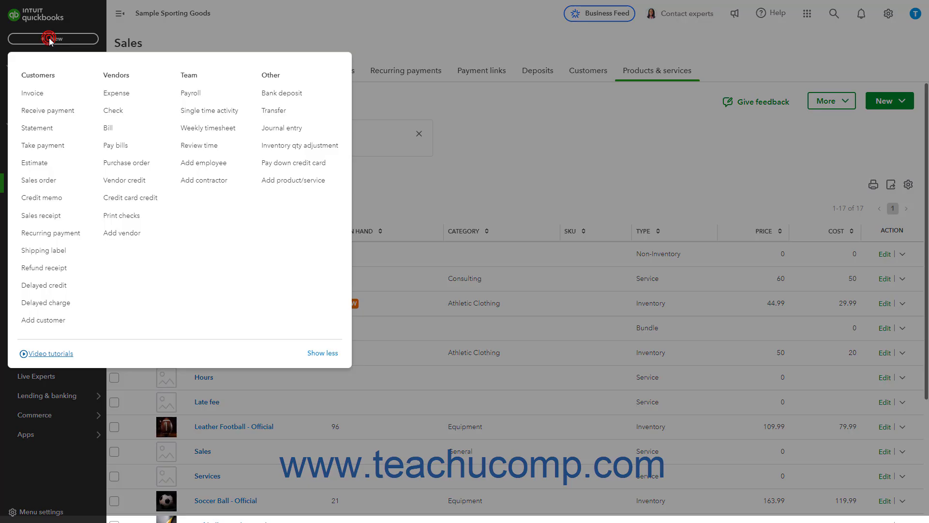
{"action": "left_click", "coordinate": [43, 215]}
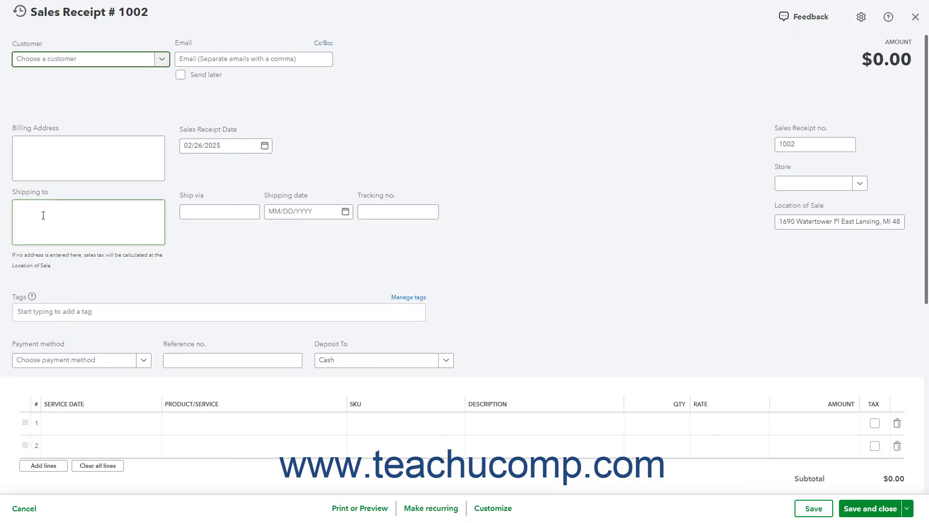
{"action": "left_click", "coordinate": [161, 62]}
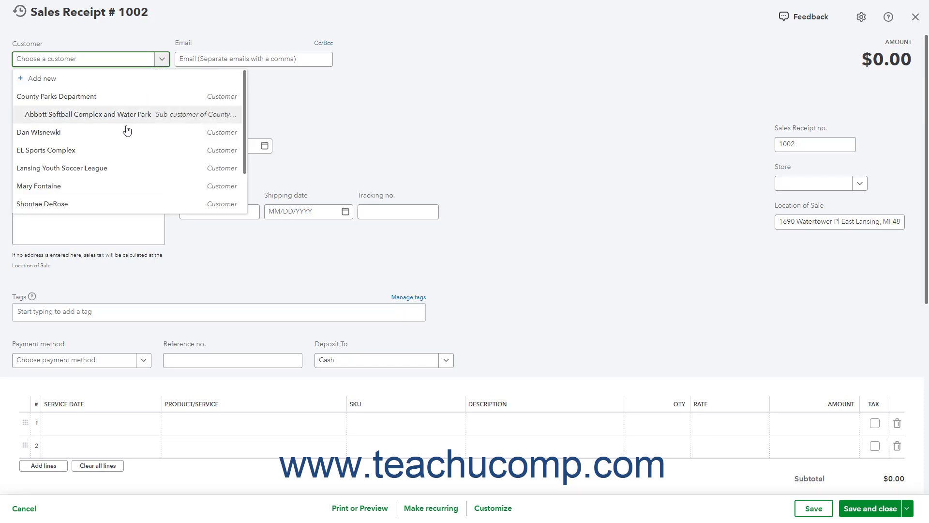
{"action": "left_click", "coordinate": [104, 185]}
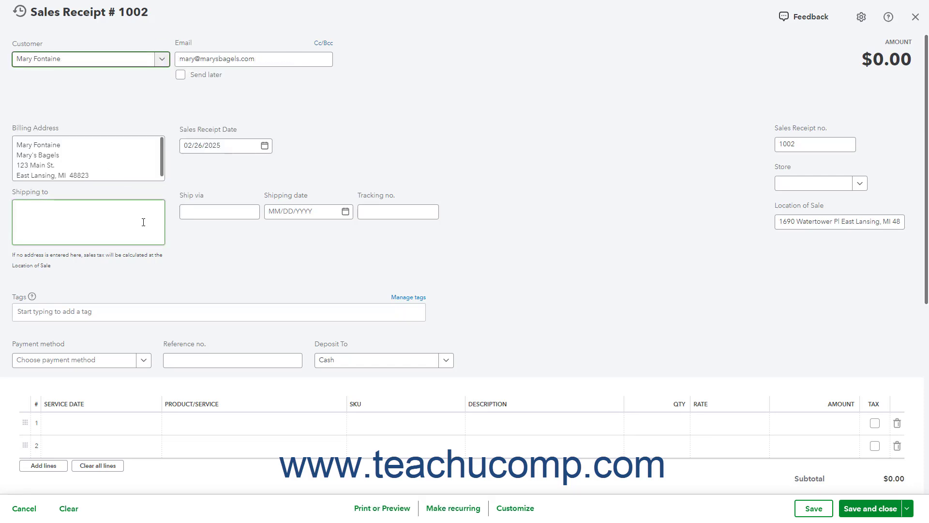
{"action": "left_click", "coordinate": [200, 423]}
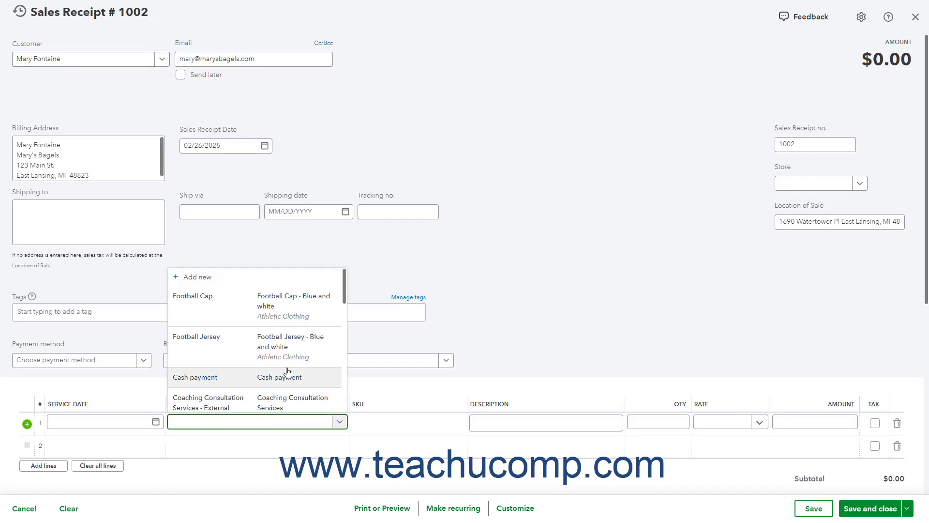
{"action": "left_click", "coordinate": [285, 353]}
Set the receipt's payment method to Check with reference number 1235, deposited to Payments to deposit.
{"action": "scroll", "coordinate": [532, 346], "scroll_direction": "down", "scroll_amount": 3}
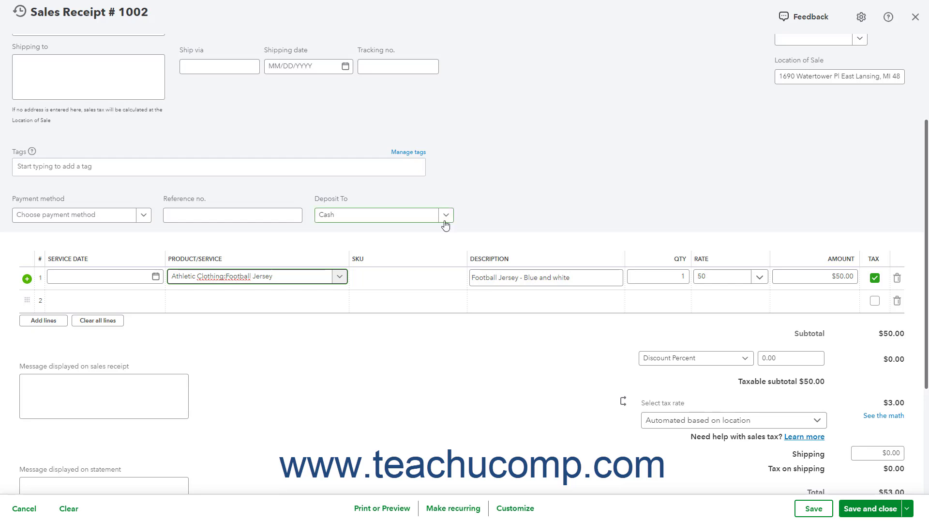
{"action": "left_click", "coordinate": [147, 217]}
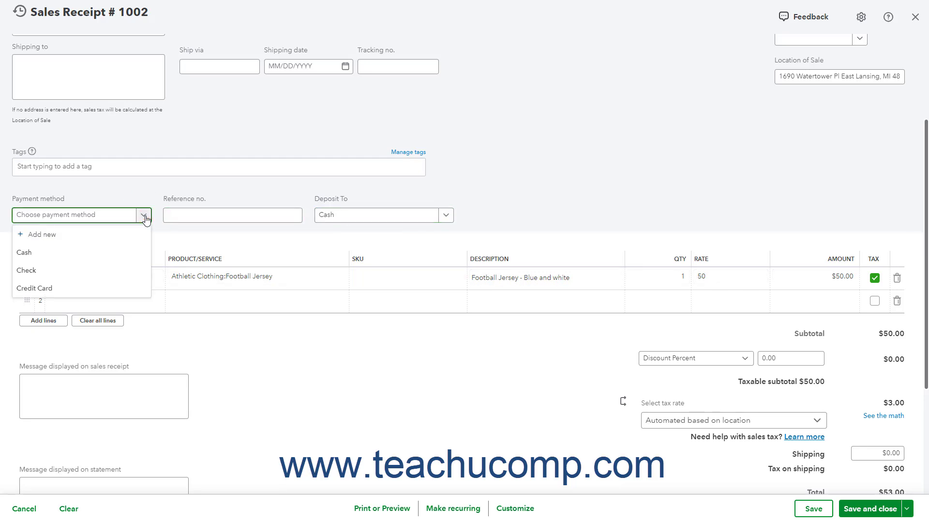
{"action": "left_click", "coordinate": [92, 272]}
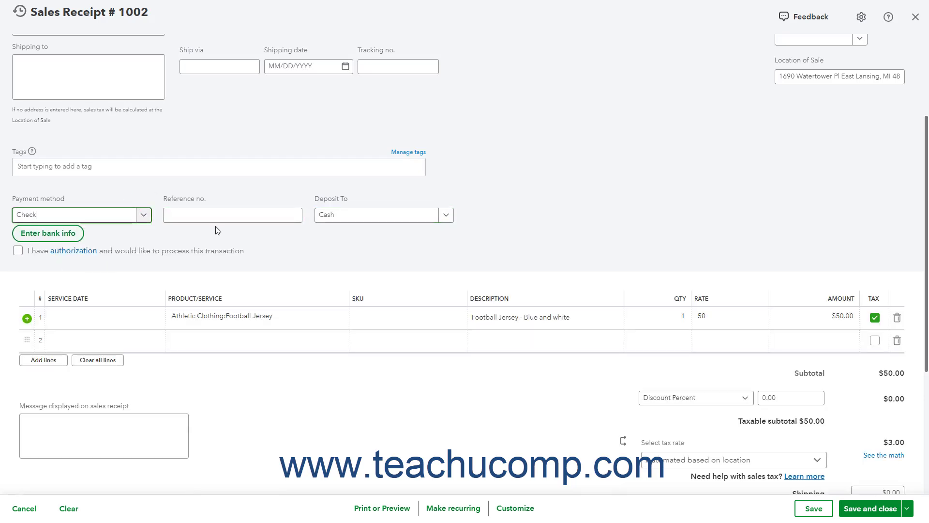
{"action": "left_click", "coordinate": [232, 215]}
{"action": "type", "text": "1235"}
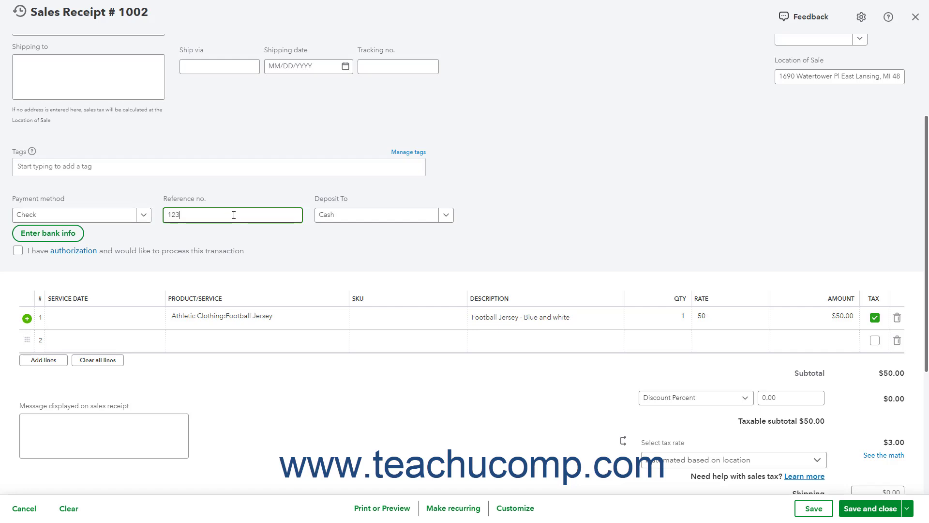
{"action": "left_click", "coordinate": [447, 217]}
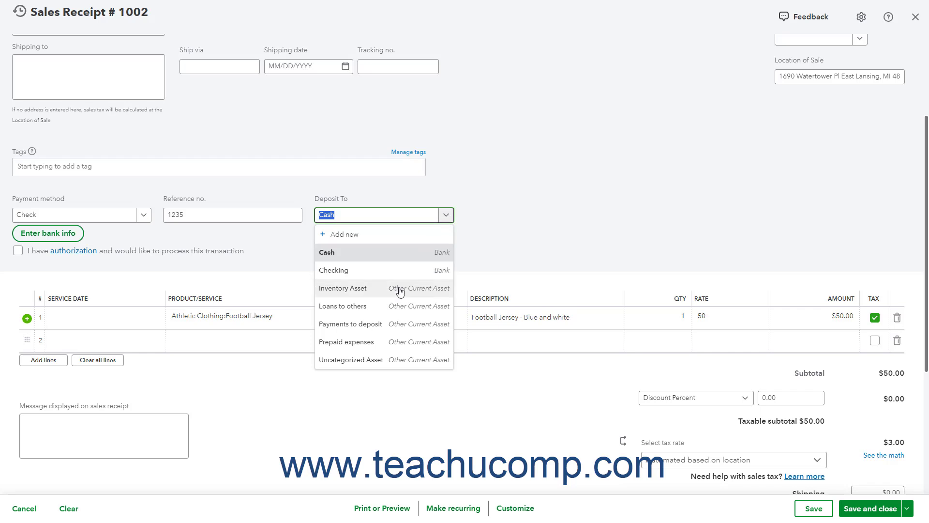
{"action": "left_click", "coordinate": [388, 325]}
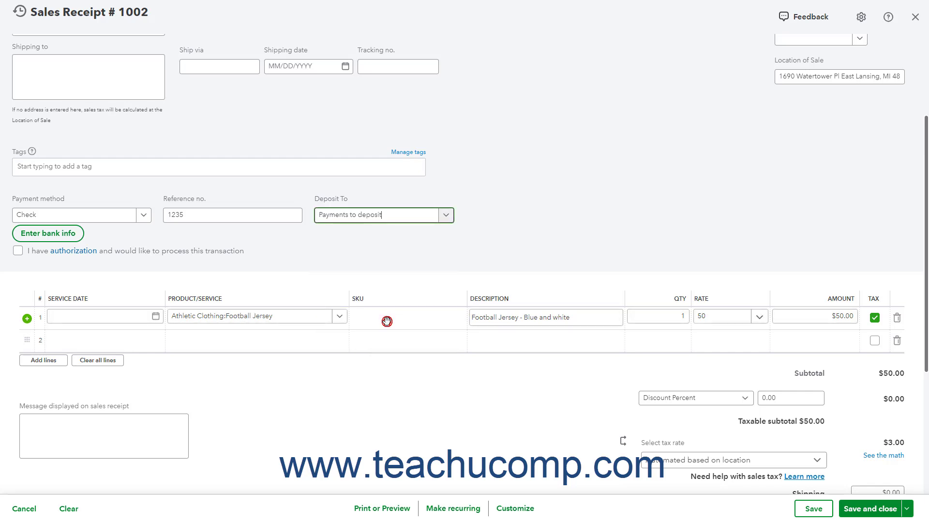
Add the Cash payment item on the receipt's second line with a rate of -25.
{"action": "left_click", "coordinate": [260, 341]}
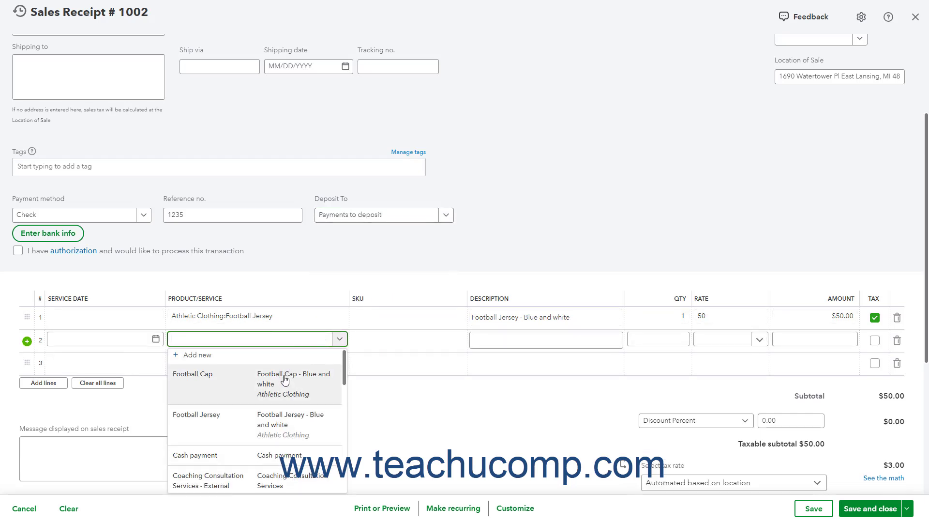
{"action": "scroll", "coordinate": [286, 366], "scroll_direction": "down", "scroll_amount": 2}
{"action": "left_click", "coordinate": [286, 367]}
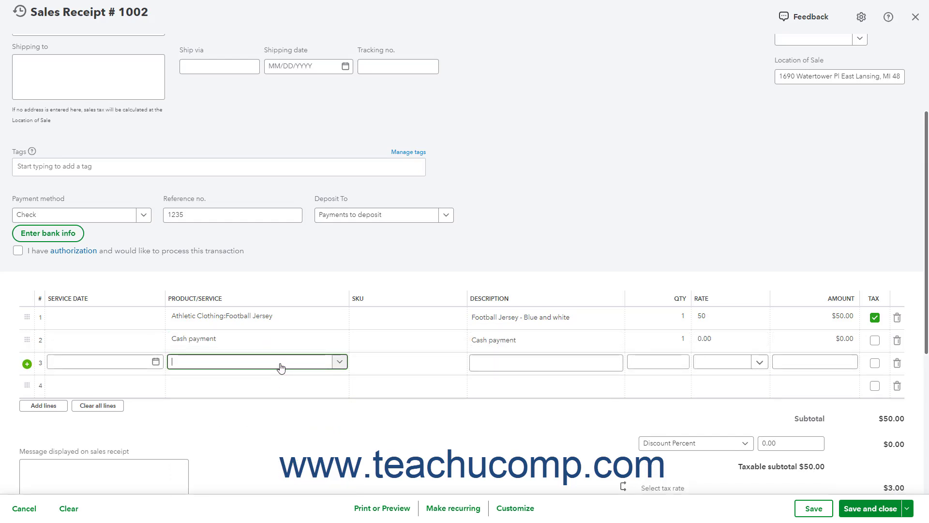
{"action": "left_click", "coordinate": [550, 341]}
{"action": "left_click", "coordinate": [658, 339]}
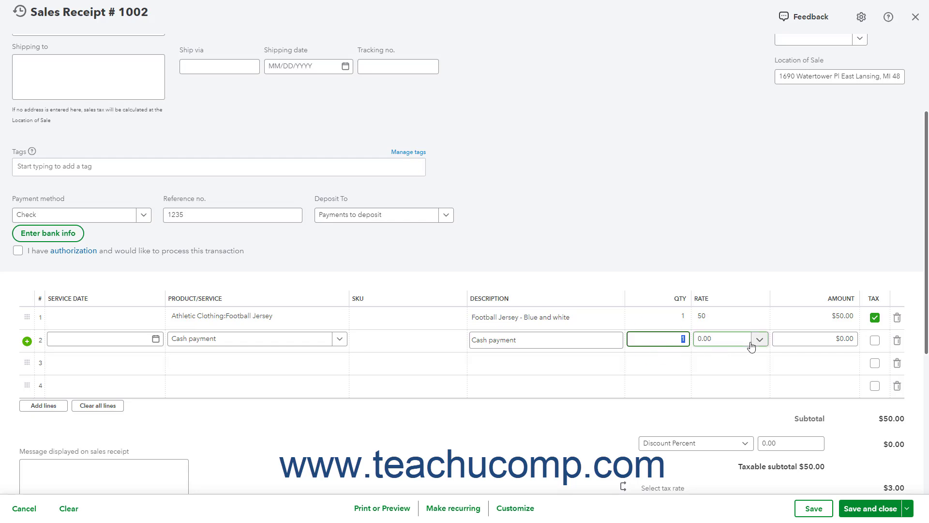
{"action": "left_click", "coordinate": [733, 340]}
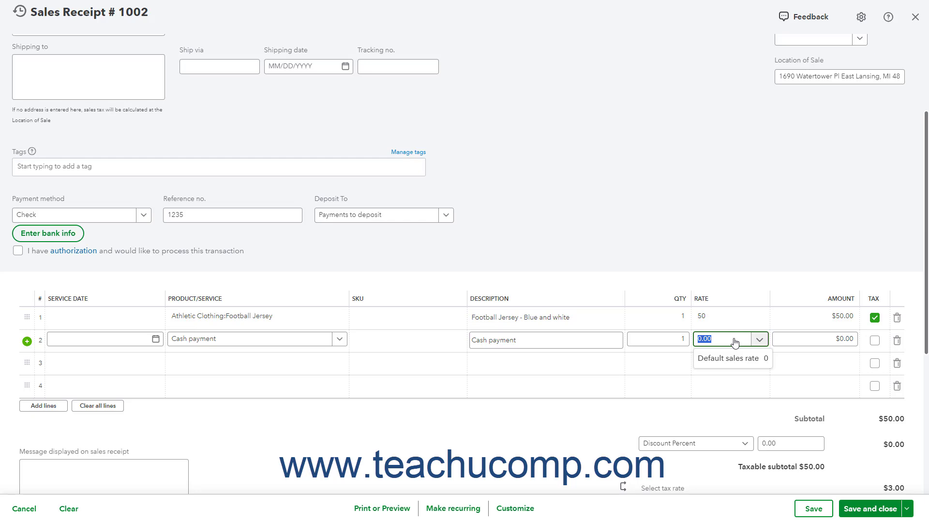
{"action": "type", "text": "-25"}
{"action": "key", "text": "Tab"}
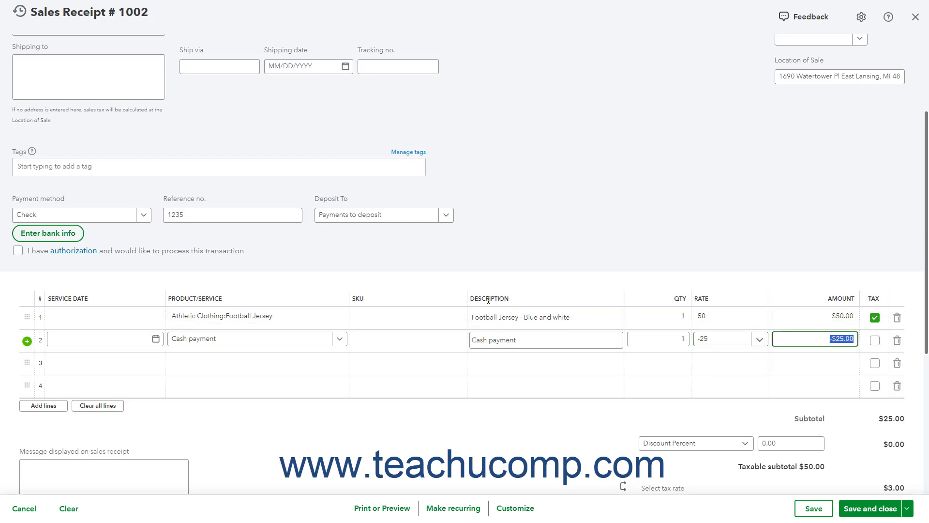
Review the sales receipt's totals and payment details, and save and close it.
{"action": "scroll", "coordinate": [508, 300], "scroll_direction": "down", "scroll_amount": 3}
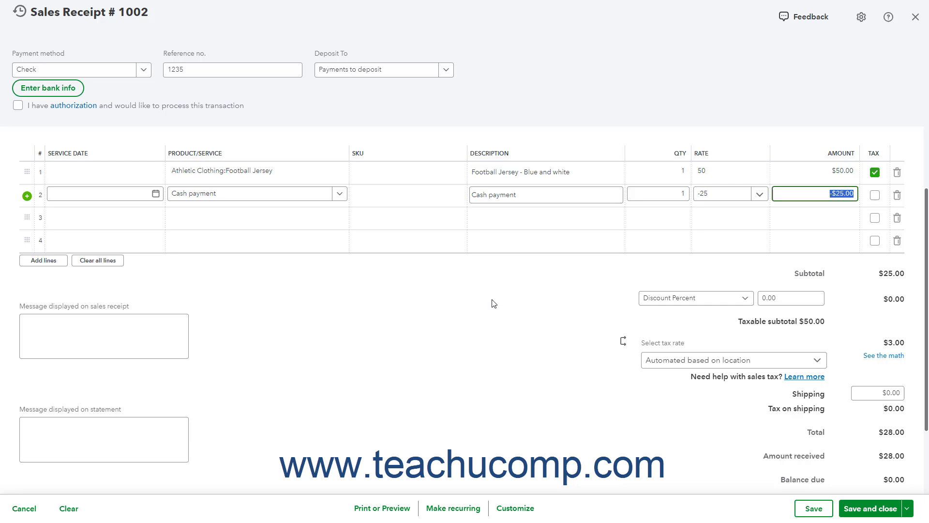
{"action": "left_click", "coordinate": [852, 463]}
{"action": "scroll", "coordinate": [806, 450], "scroll_direction": "up", "scroll_amount": 3}
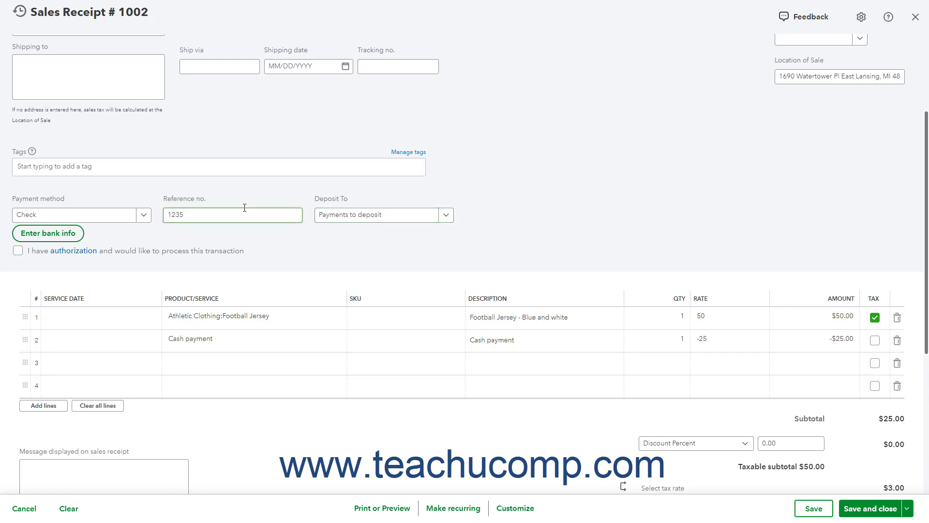
{"action": "left_click", "coordinate": [663, 380]}
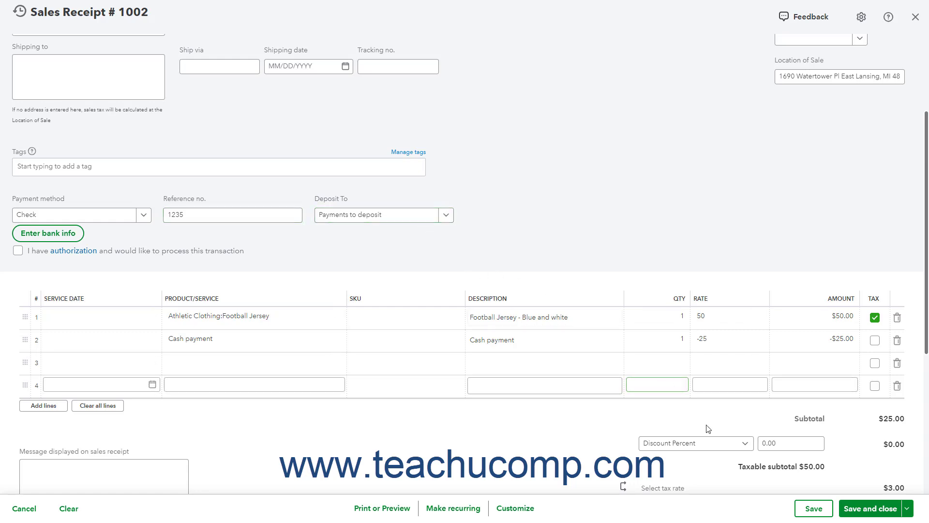
{"action": "left_click", "coordinate": [847, 508]}
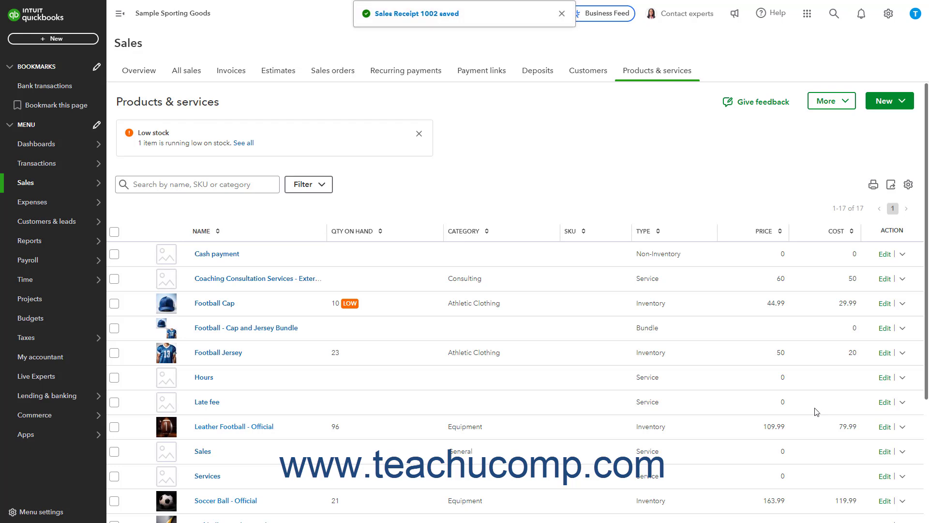
Open the chart of accounts to check the account balances.
{"action": "left_click", "coordinate": [889, 14]}
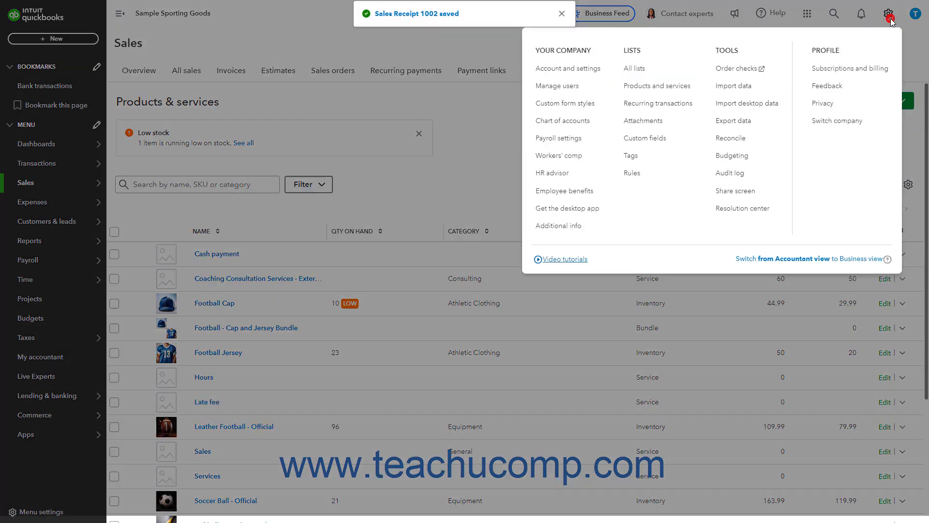
{"action": "left_click", "coordinate": [573, 125]}
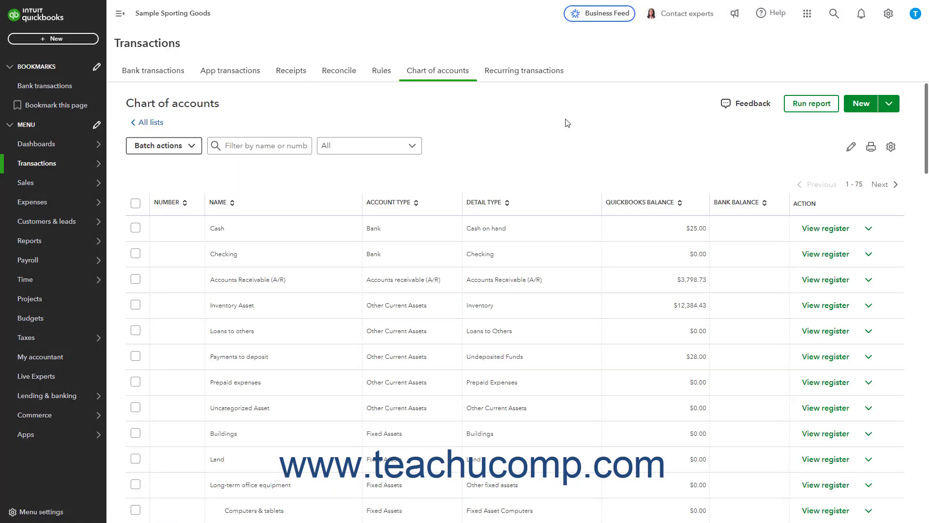